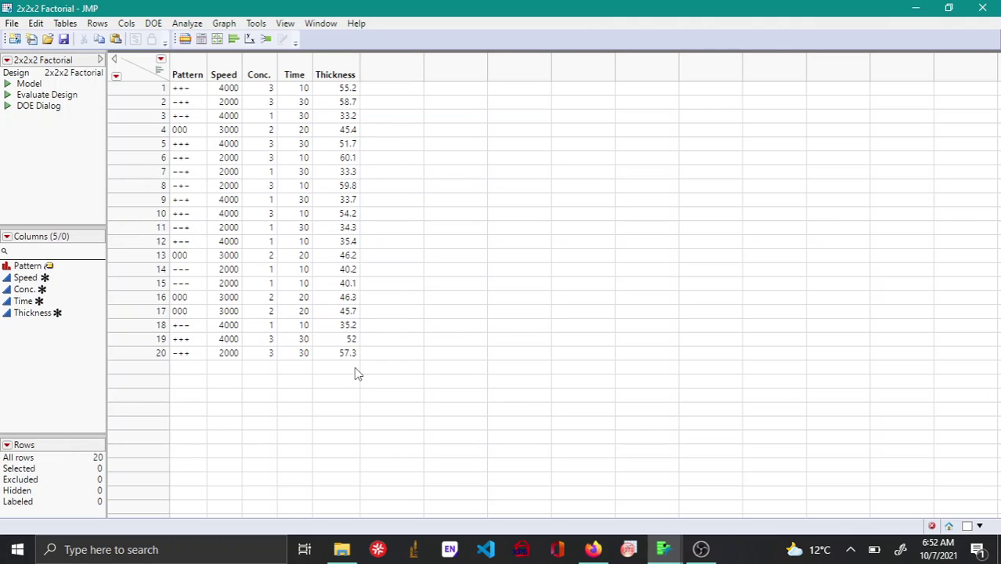
Close the reopened full factorial design dialog and discard the duplicate design table unsaved.
click(7, 106)
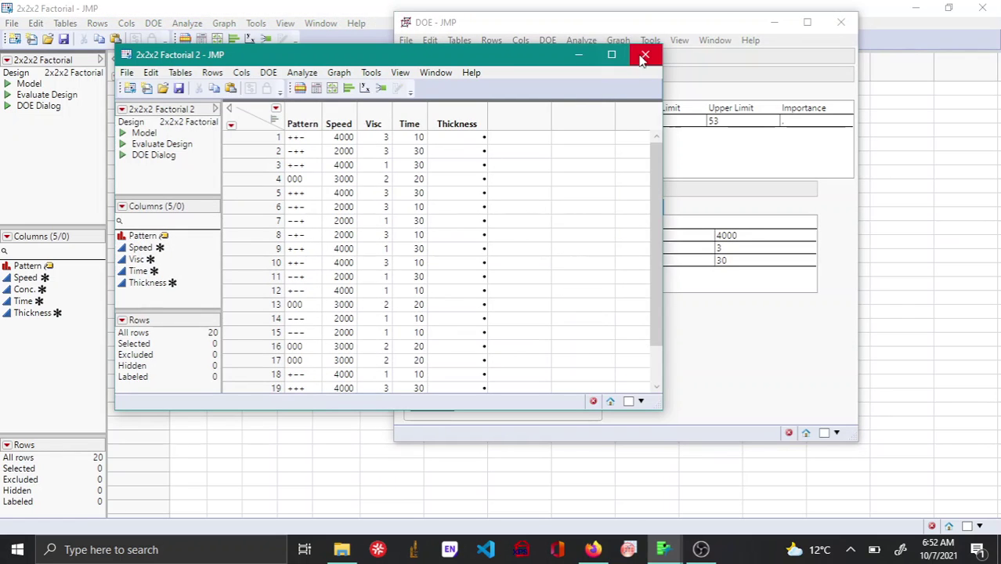
click(514, 22)
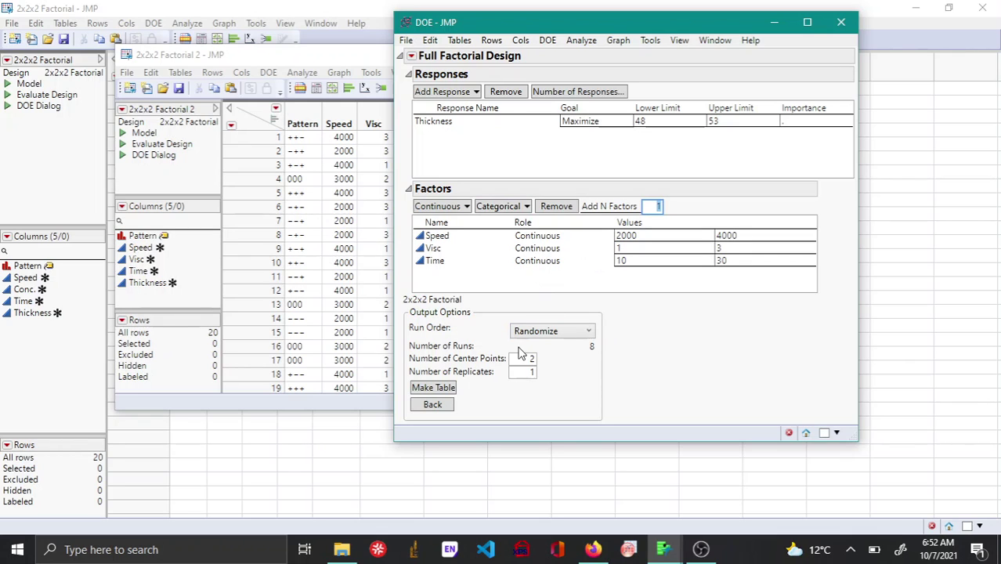
click(841, 22)
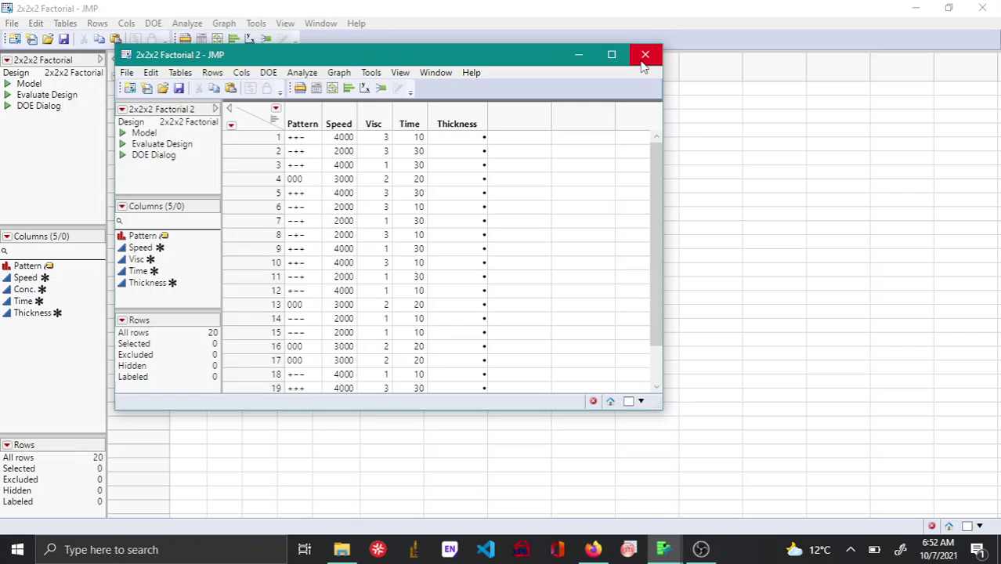
click(645, 55)
click(501, 298)
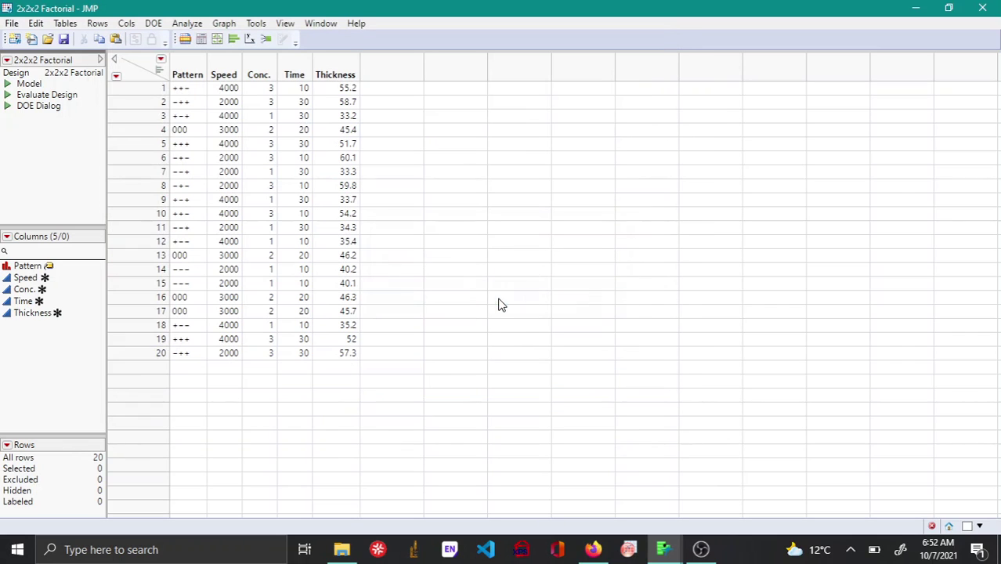
From the saved Thickness model script, cross Speed, Conc. and Time, then run the fit.
click(10, 87)
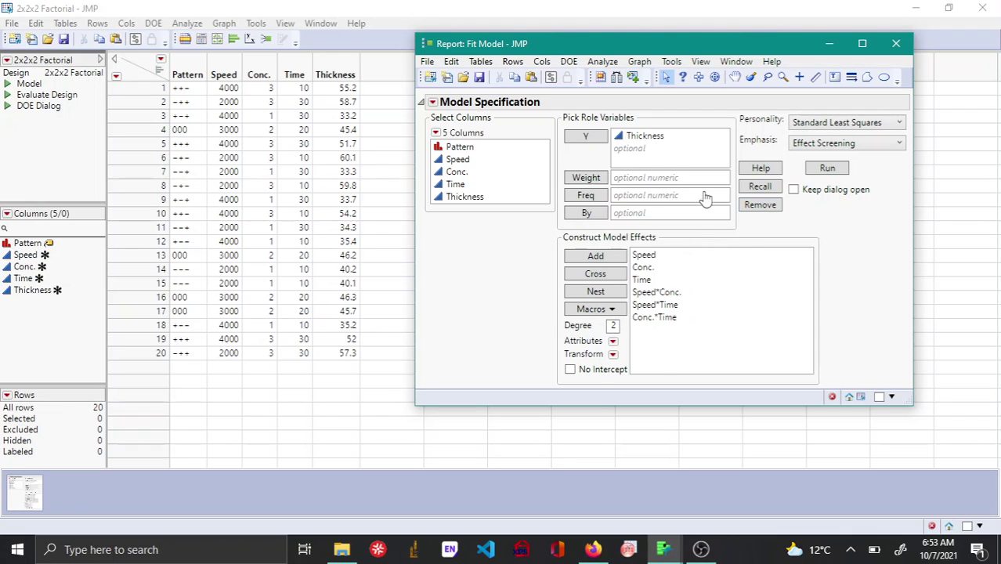
click(467, 160)
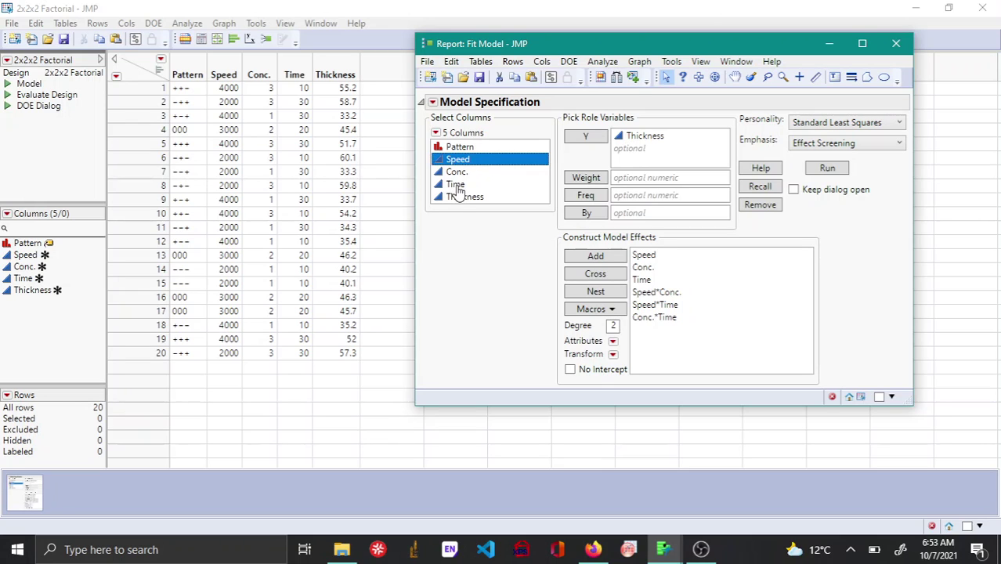
shift+click(456, 188)
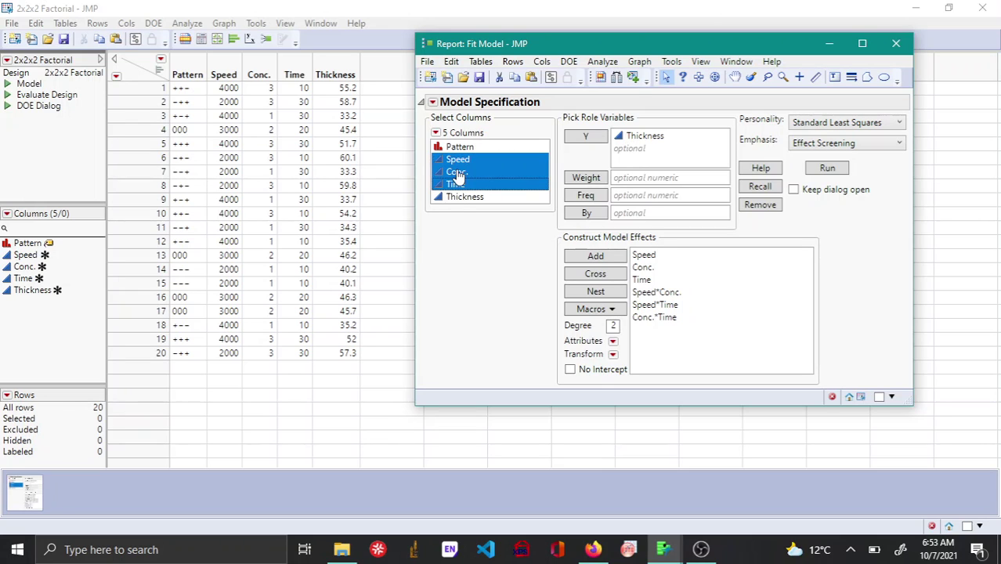
click(605, 276)
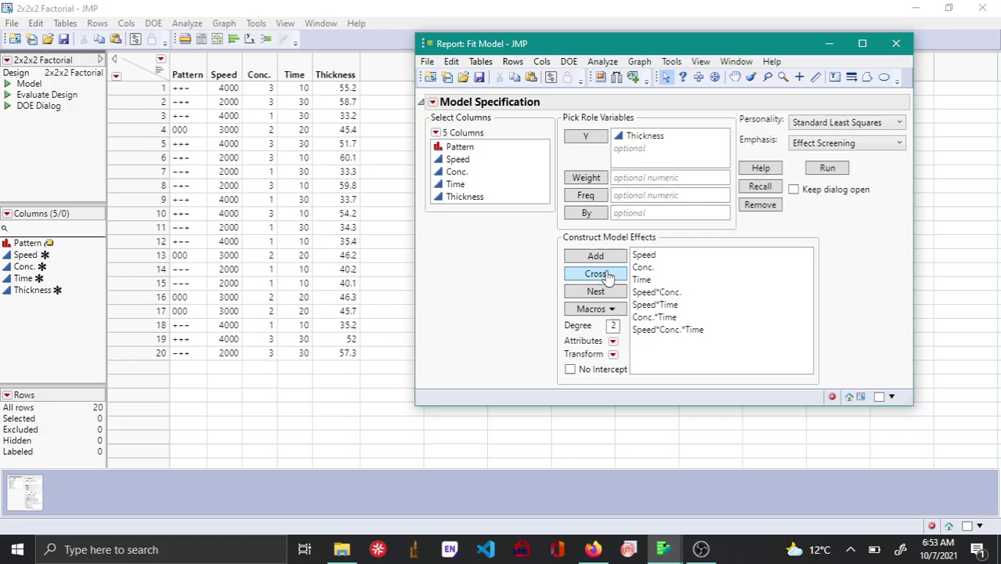
click(837, 167)
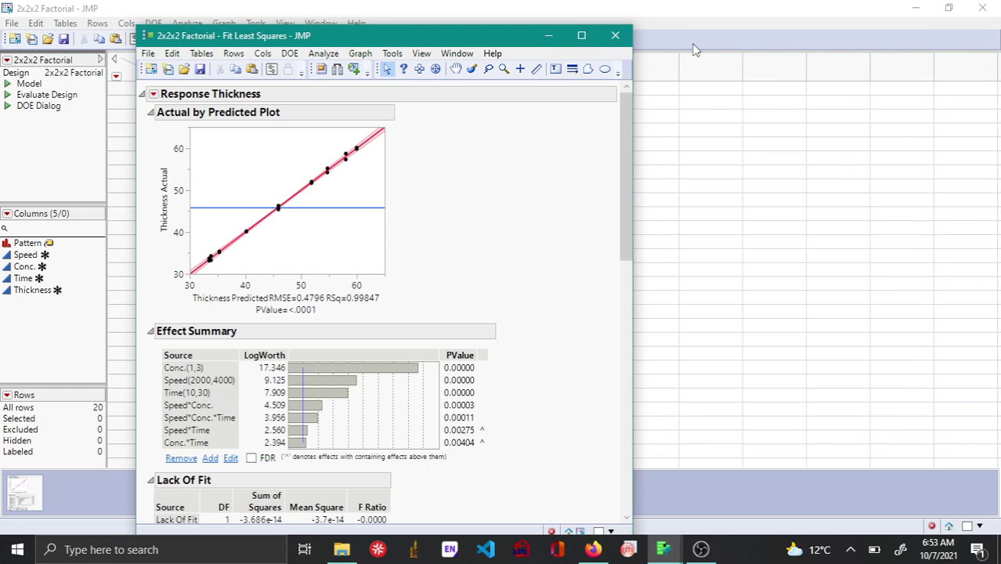
Maximize the report and add the Summary of Fit and Analysis of Variance reports.
click(590, 35)
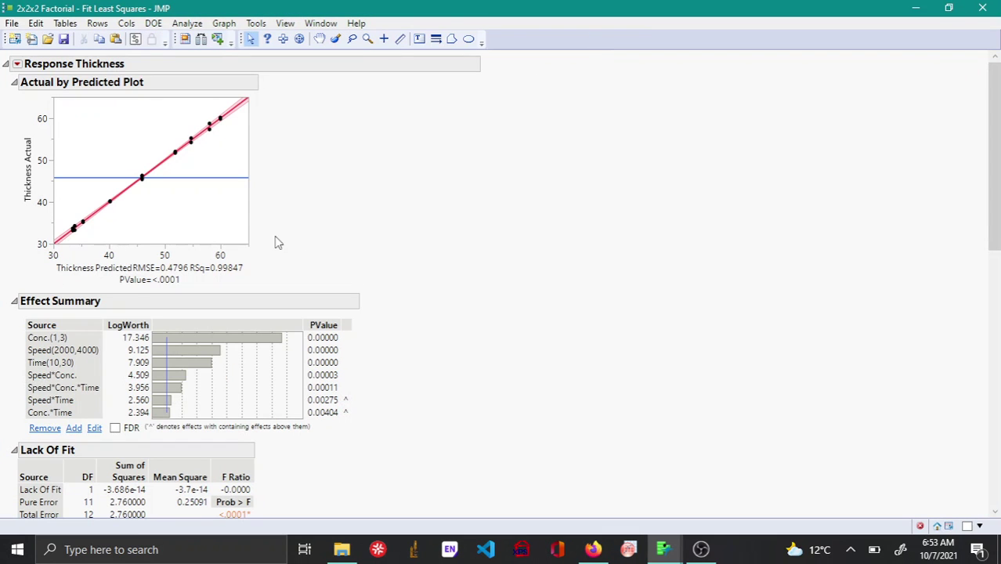
click(16, 64)
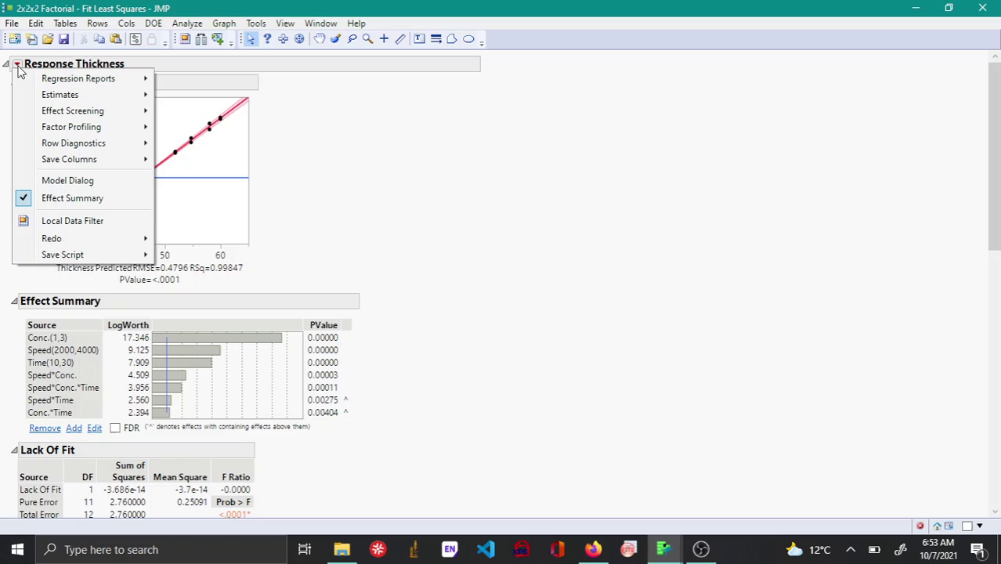
mouse_move(98, 79)
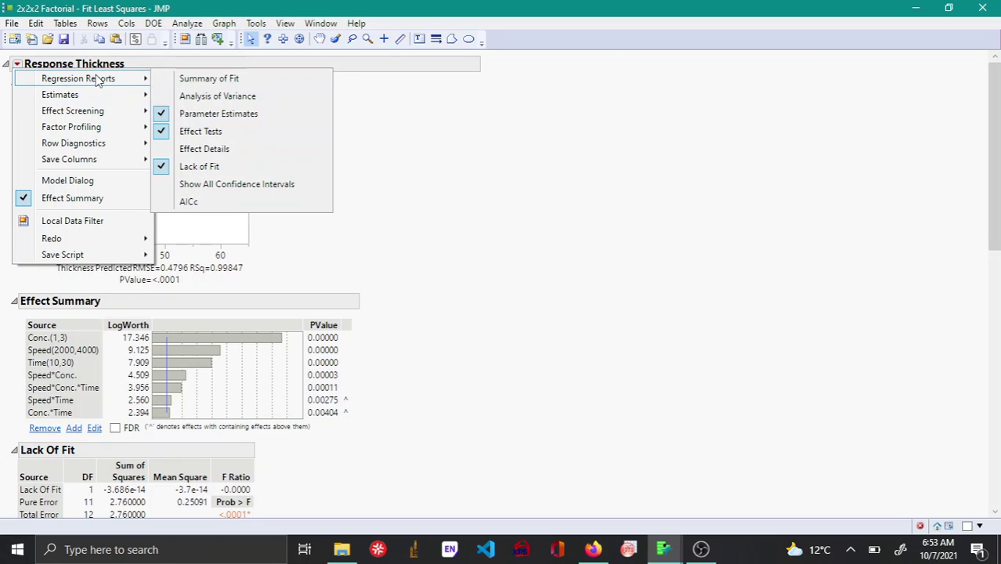
click(200, 79)
click(16, 65)
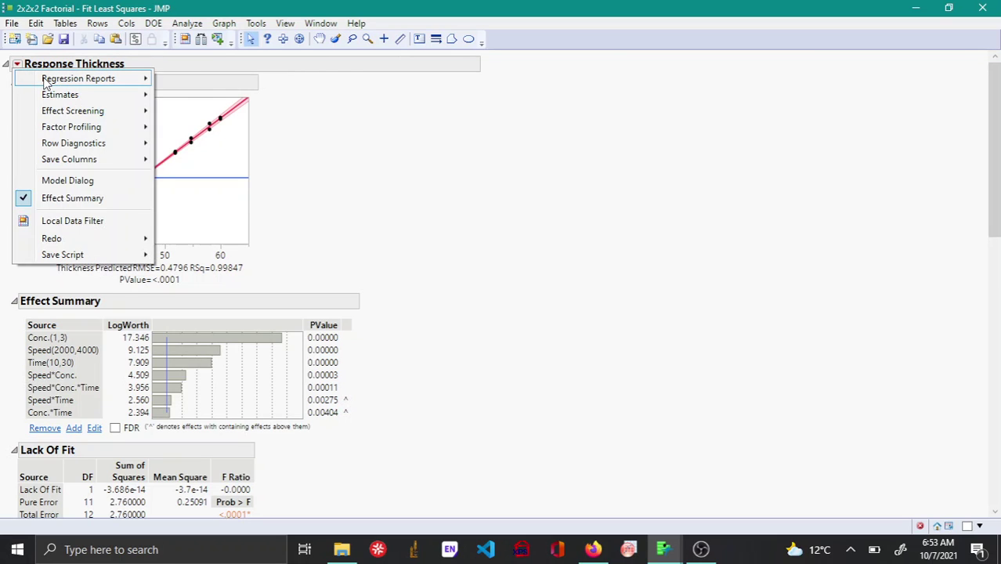
mouse_move(79, 78)
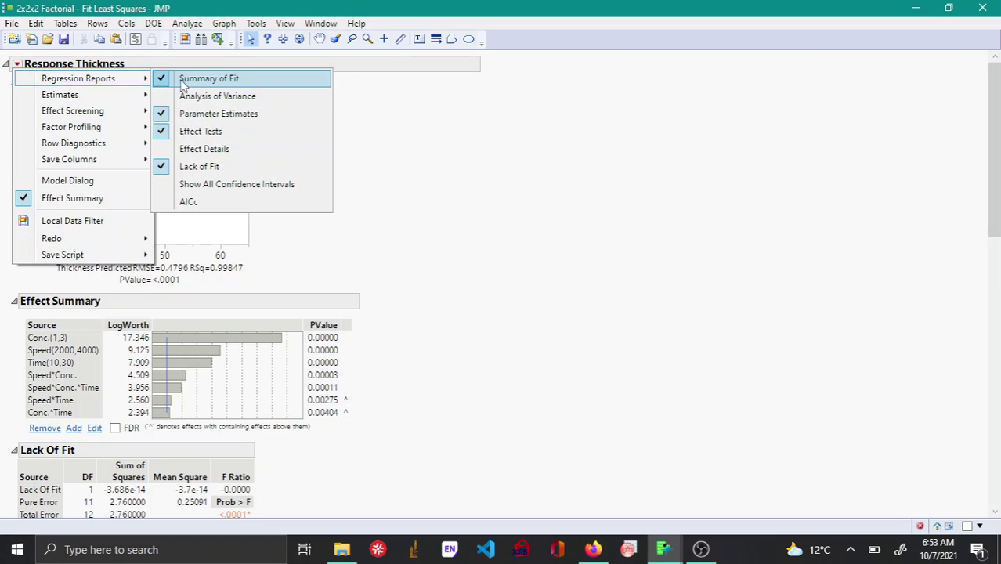
click(274, 97)
Collapse the Lack Of Fit, Residual by Predicted Plot and Studentized Residuals sections.
scroll(111, 253, down, 5)
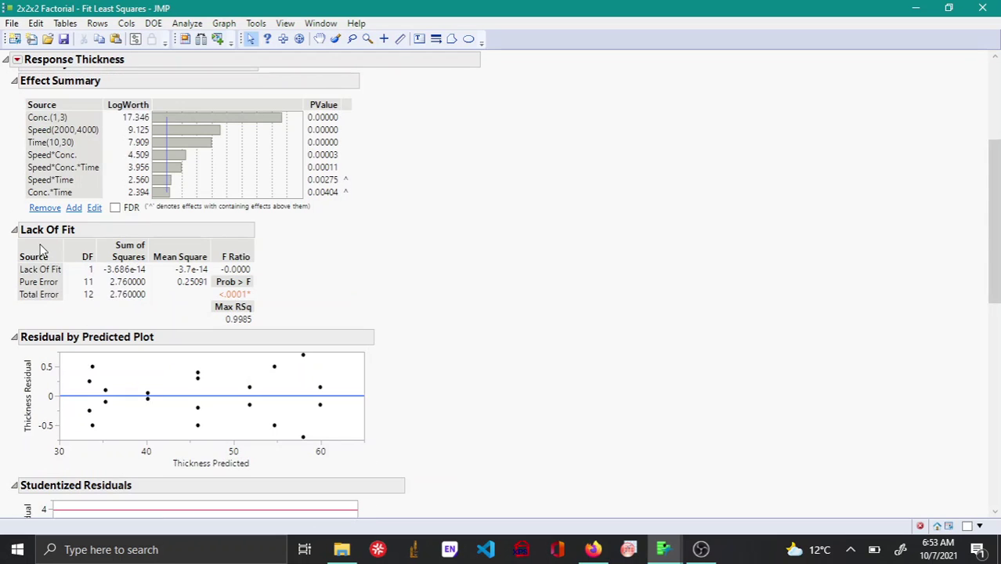
click(14, 230)
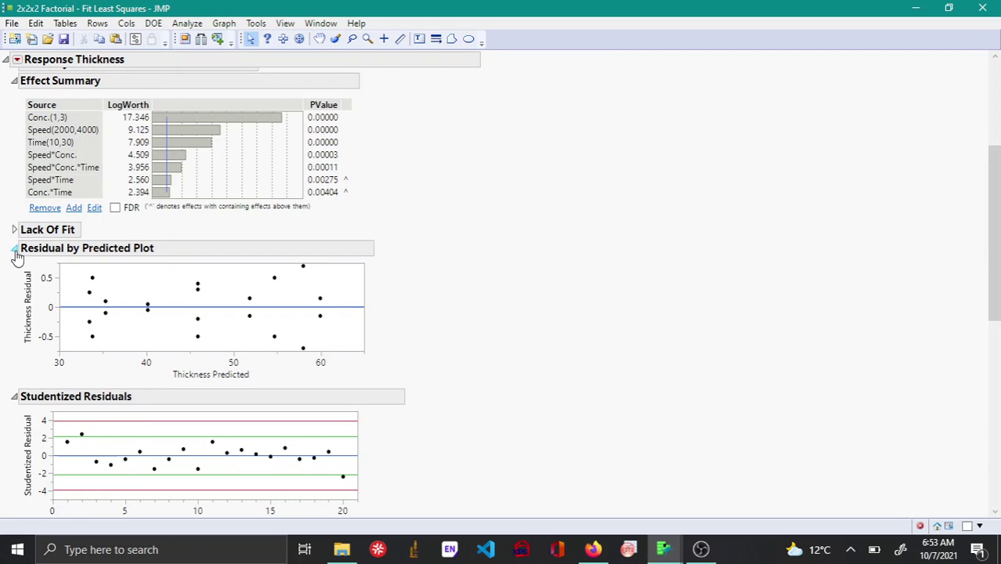
click(14, 248)
click(14, 267)
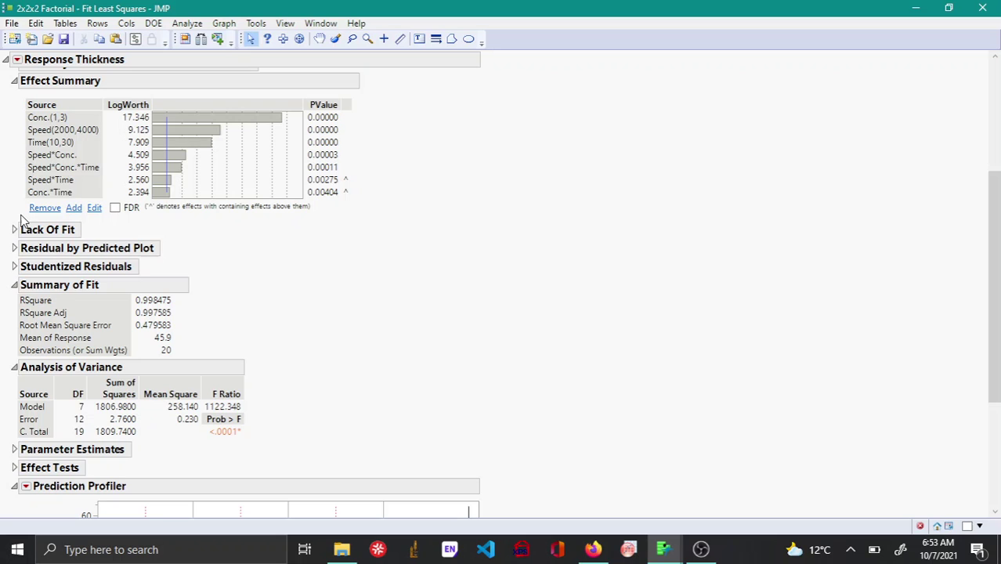
scroll(342, 263, up, 5)
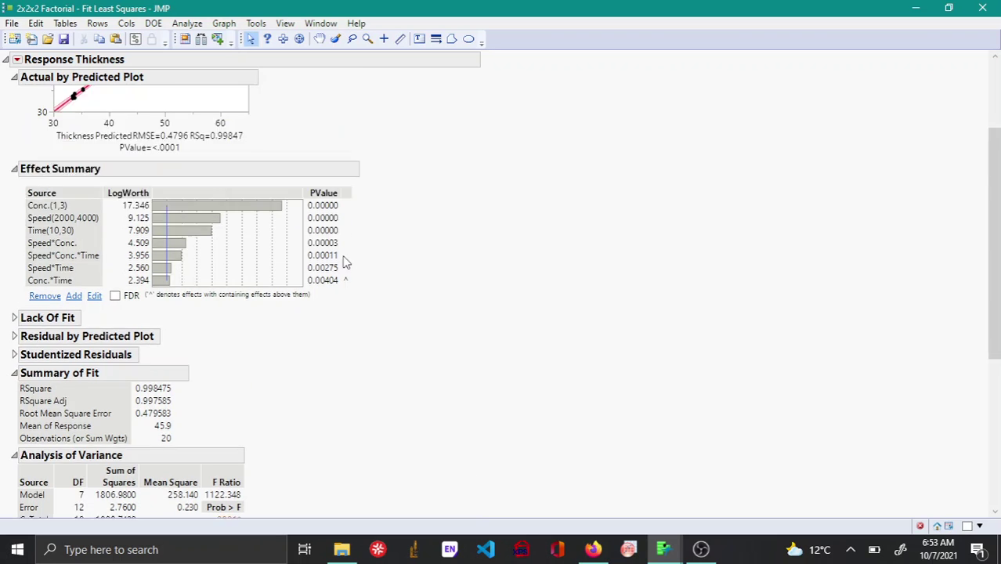
scroll(345, 262, down, 3)
scroll(200, 282, down, 4)
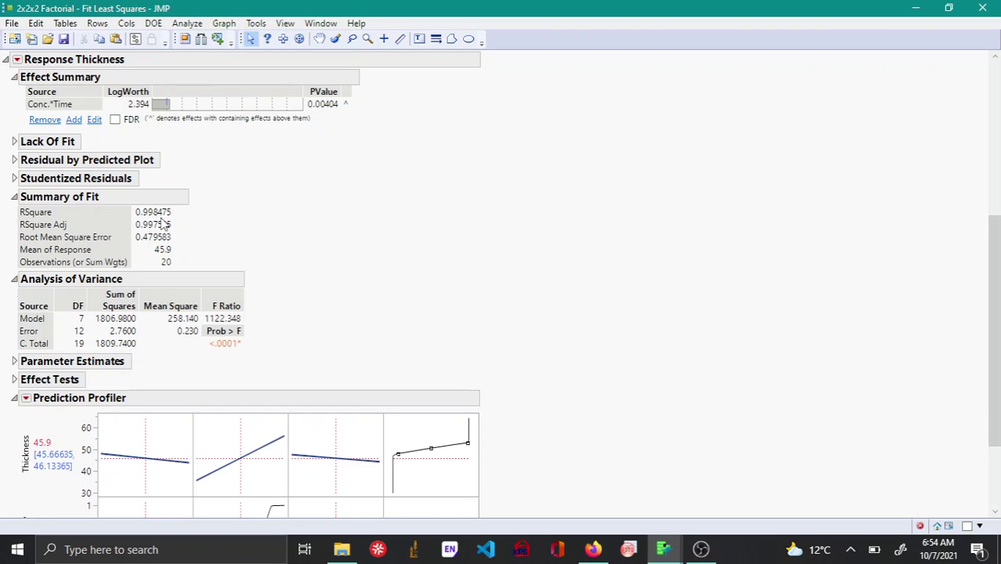
scroll(151, 249, down, 2)
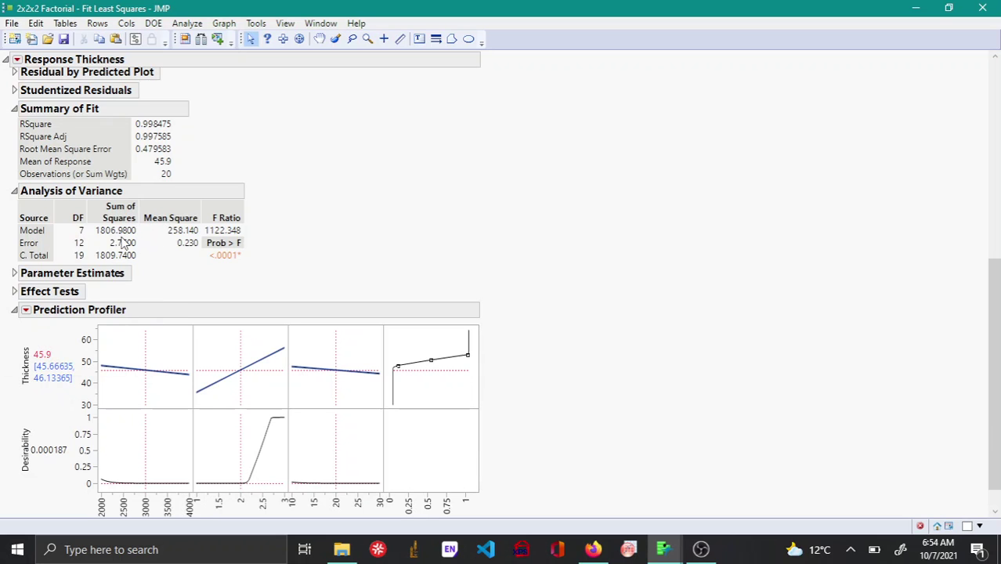
Open Parameter Estimates and Effect Tests, showing Conc.(1,3) with F Ratio 7273.087.
mouse_move(119, 263)
click(14, 274)
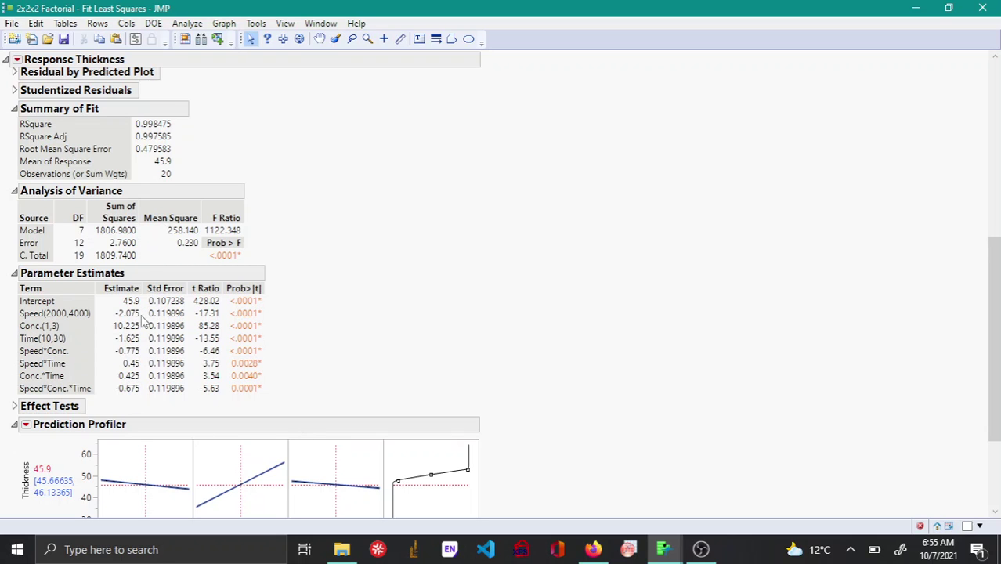
scroll(15, 282, down, 1)
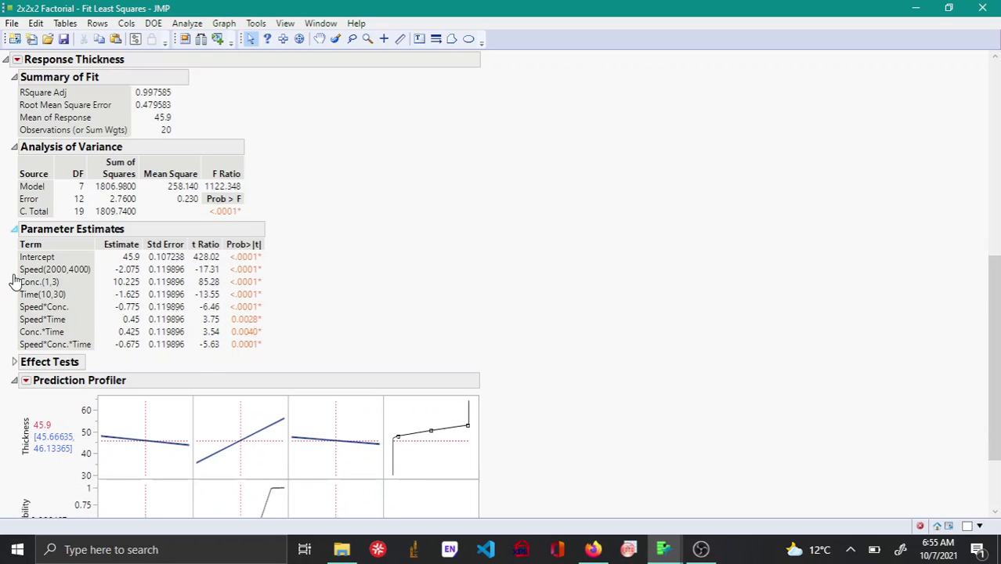
scroll(14, 282, down, 2)
click(15, 261)
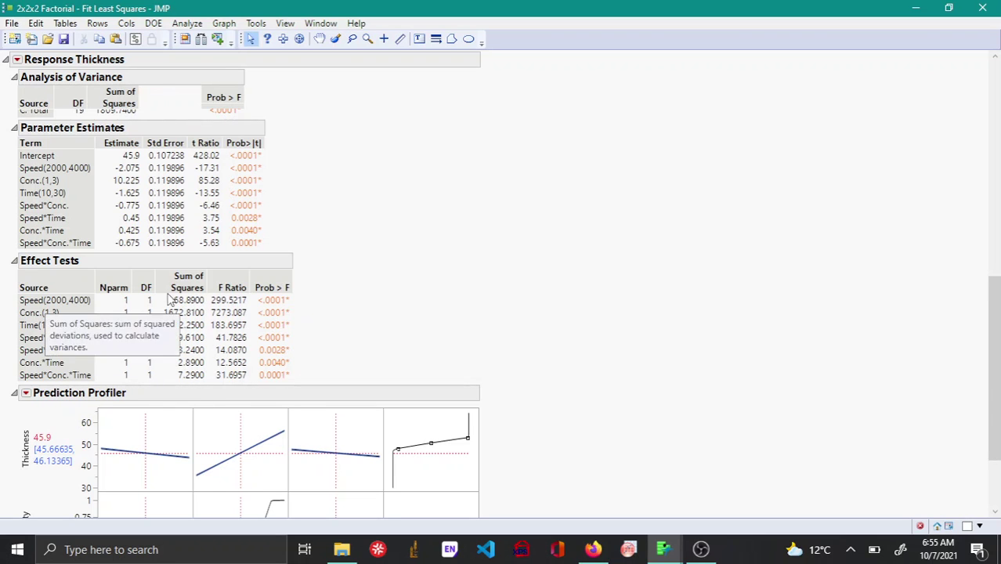
scroll(157, 302, up, 3)
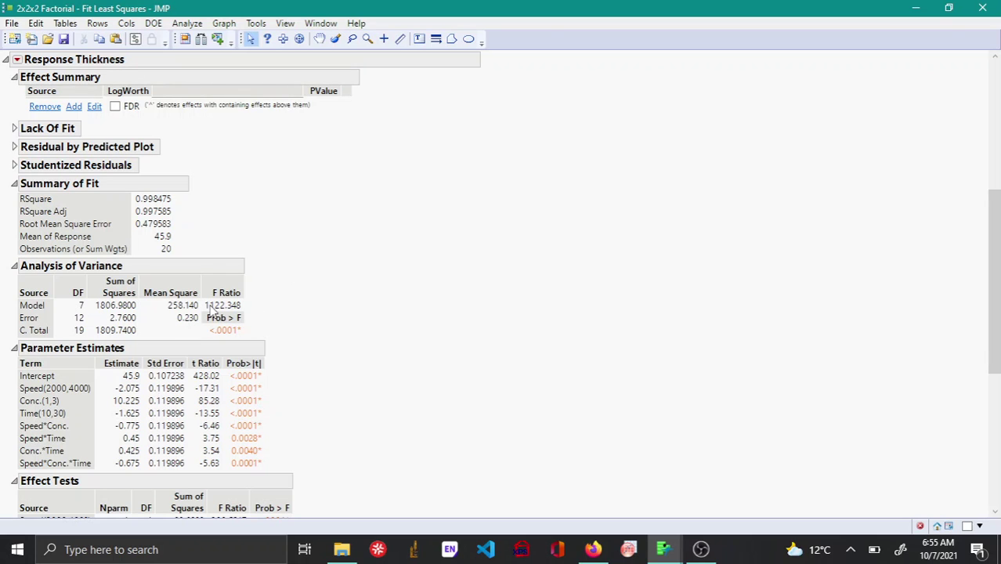
scroll(156, 327, down, 3)
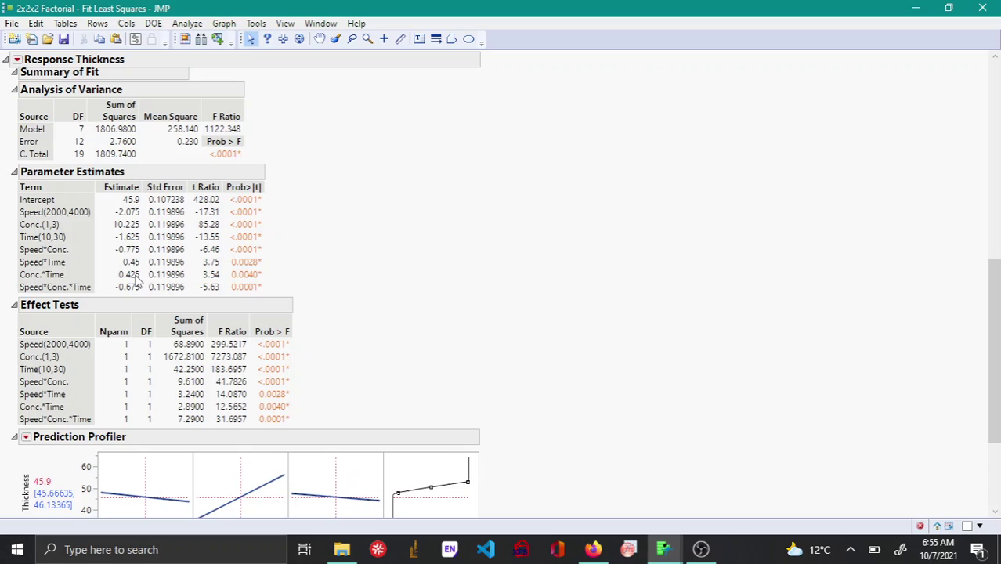
mouse_move(186, 343)
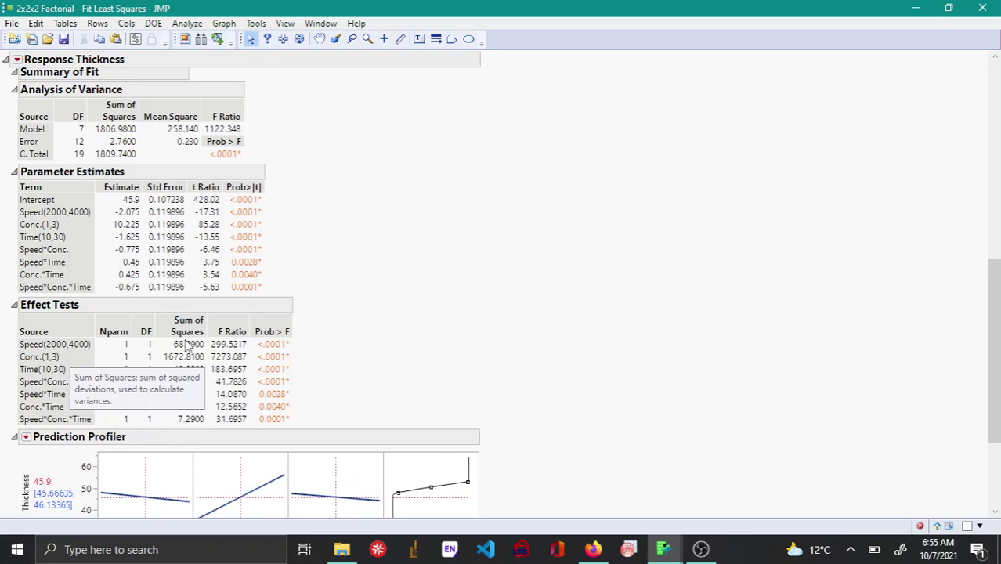
scroll(187, 343, down, 2)
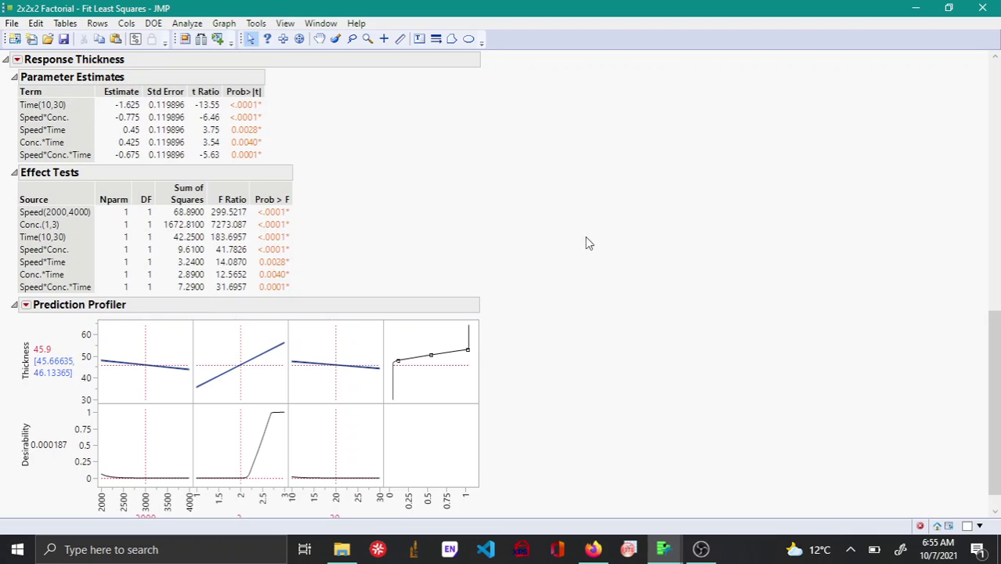
scroll(489, 258, down, 1)
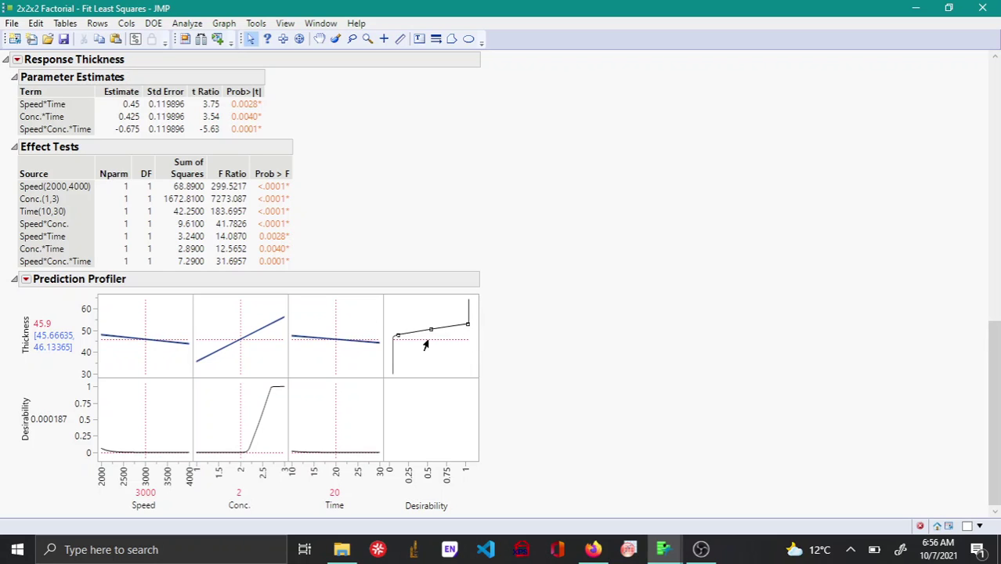
Change the Thickness desirability goal to Match Target with Middle 50, Low 48, High 53.
double_click(387, 302)
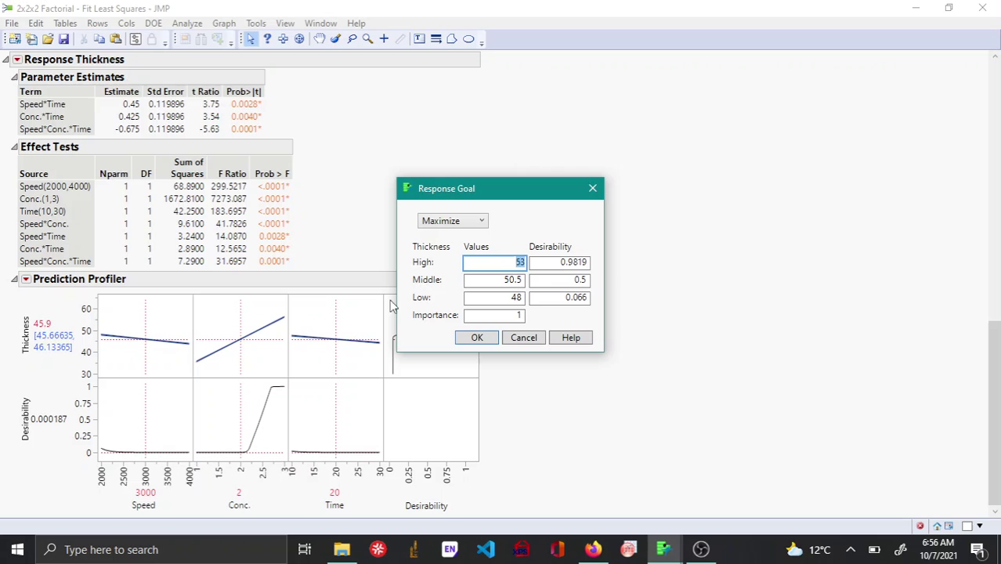
click(480, 224)
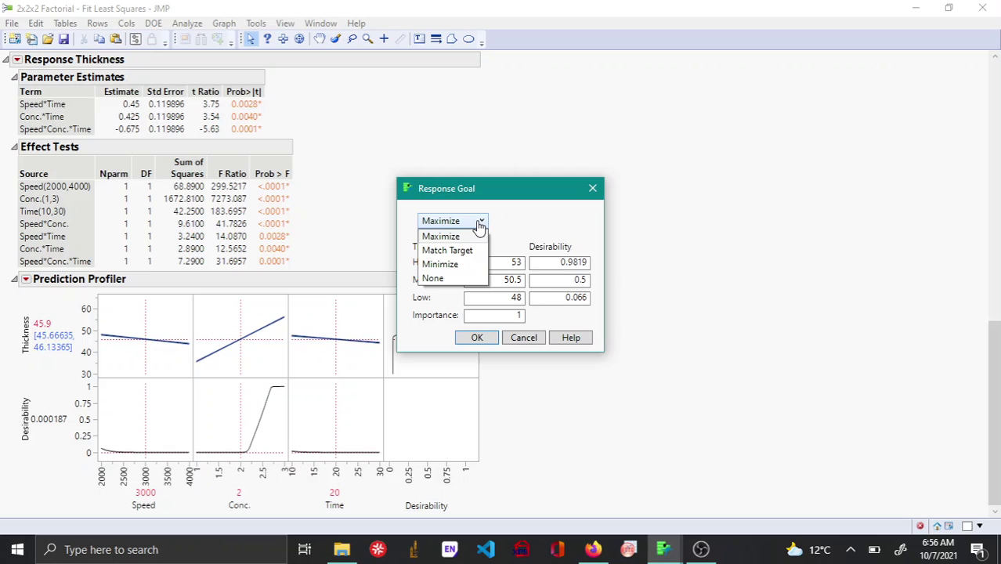
click(458, 251)
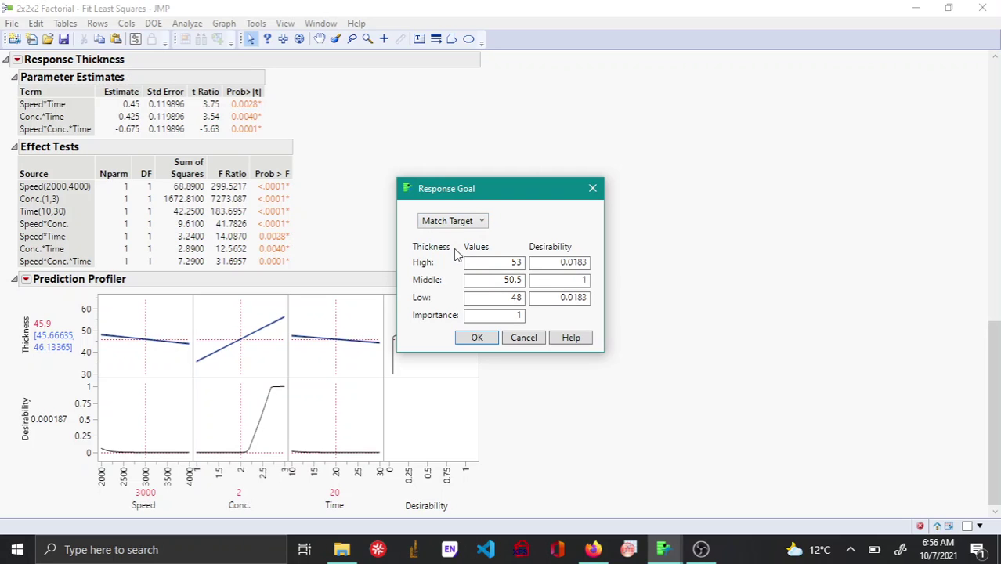
click(493, 279)
text(5)
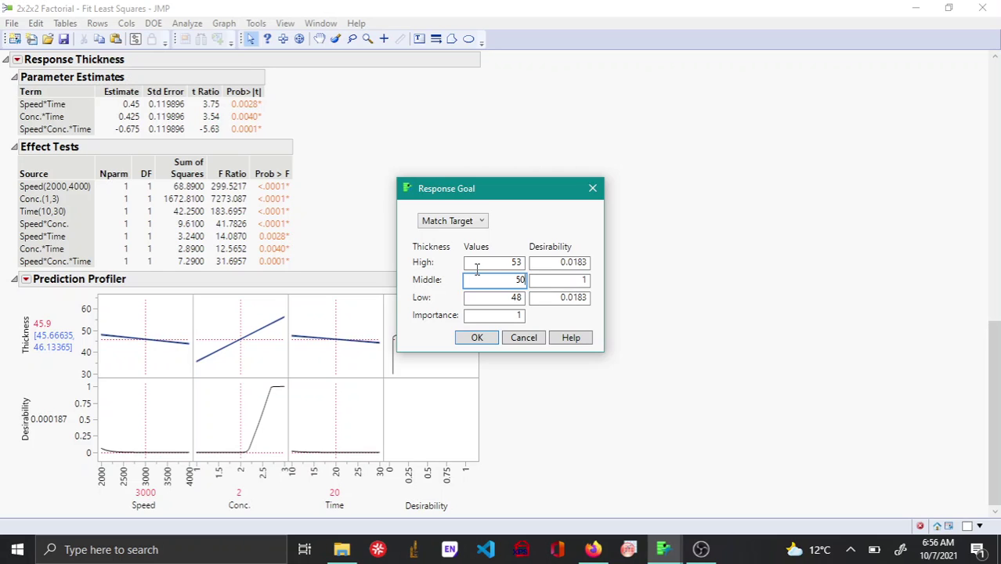
text(0)
key(Return)
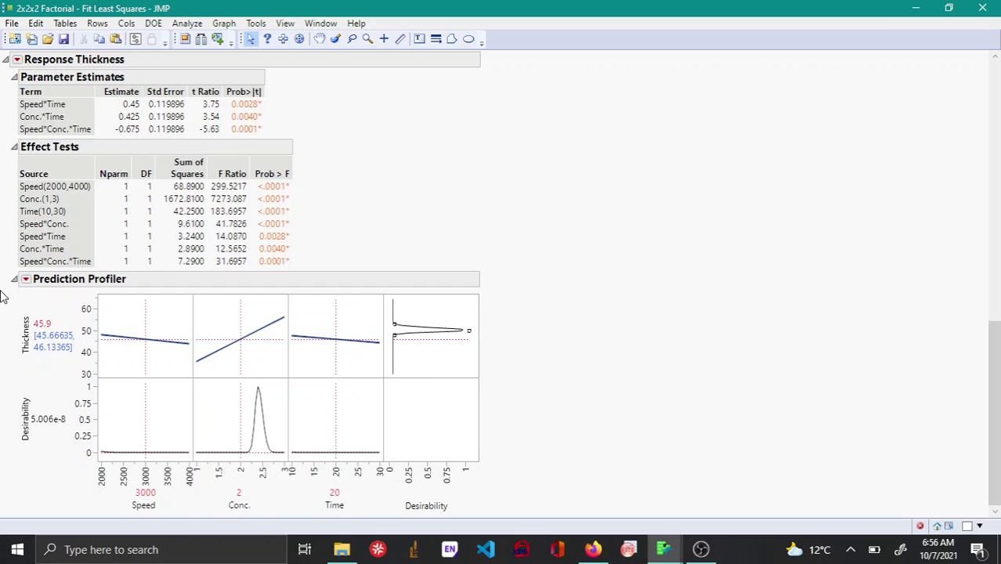
Run Maximize Desirability, reaching desirability 1 at Speed 3688.57, Conc. 2.433, Time 10.
click(26, 280)
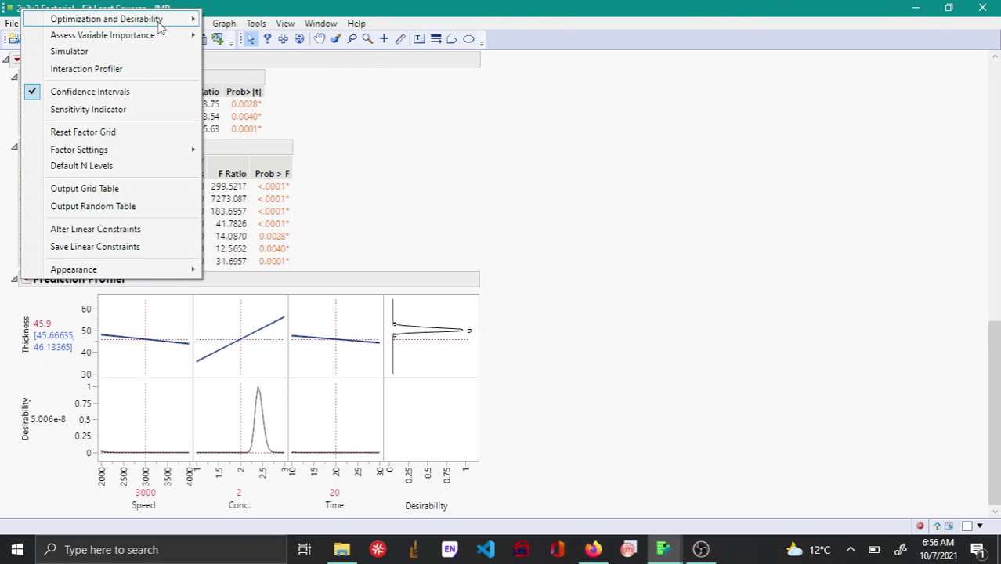
mouse_move(159, 27)
click(319, 40)
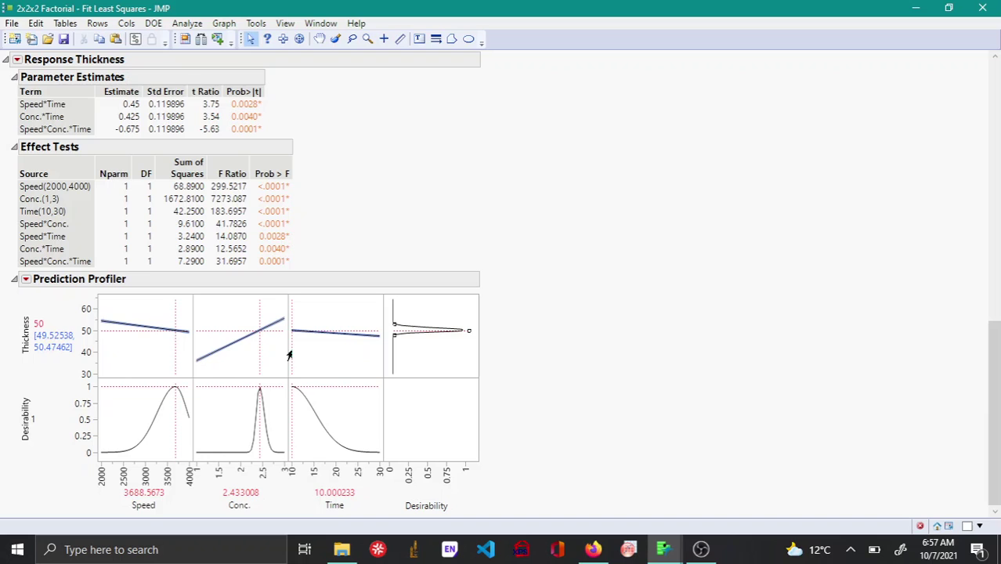
Move the factors to Speed 3000, Conc. 2.477, Time 25.38, predicting Thickness 50.01214.
drag(289, 355, 358, 359)
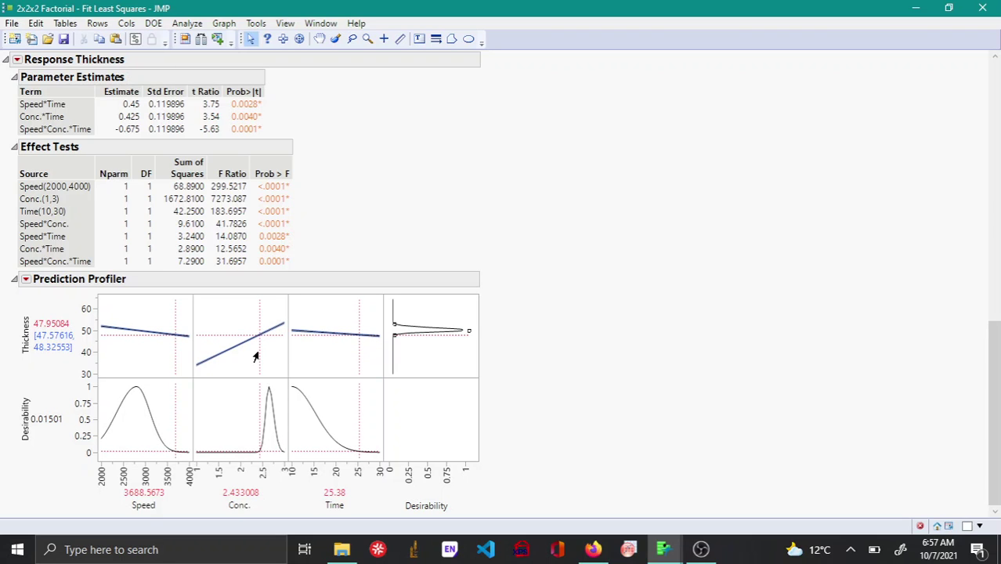
drag(257, 356, 268, 359)
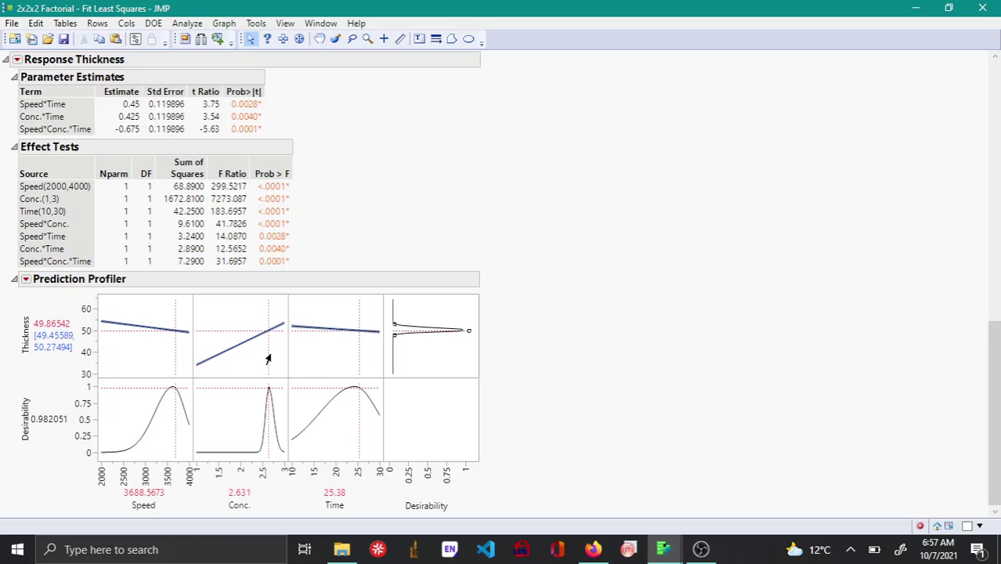
drag(268, 359, 268, 359)
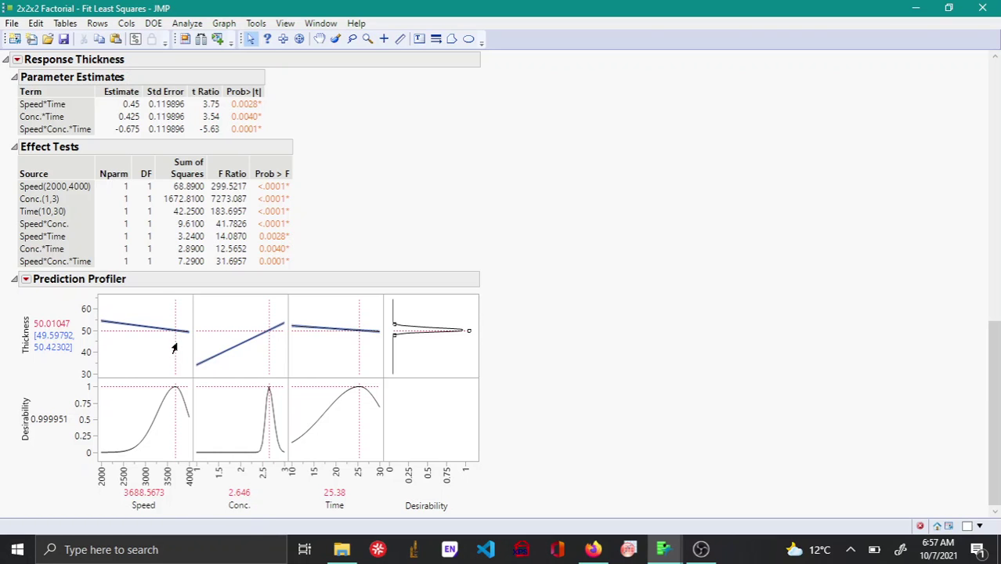
drag(174, 348, 143, 350)
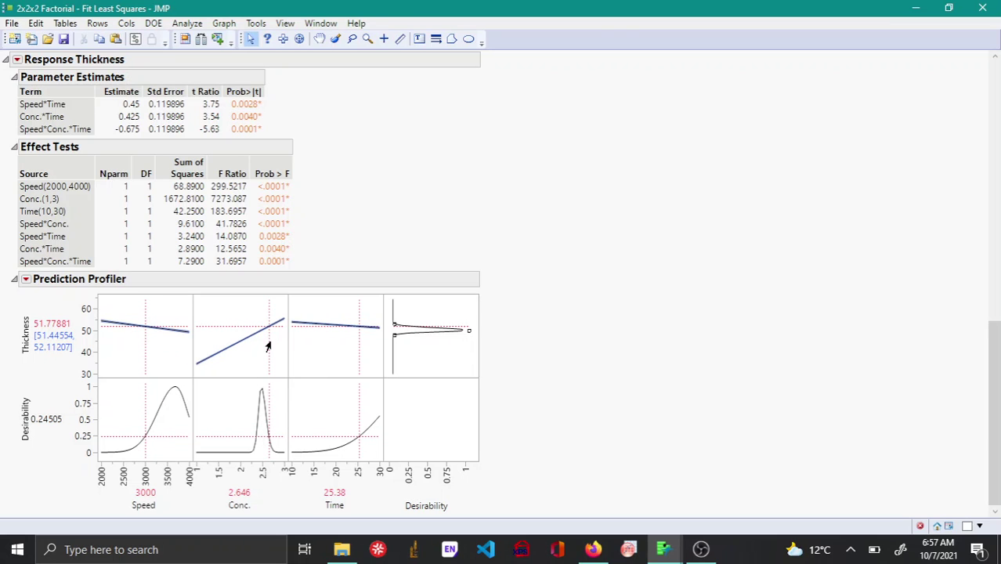
drag(267, 344, 262, 347)
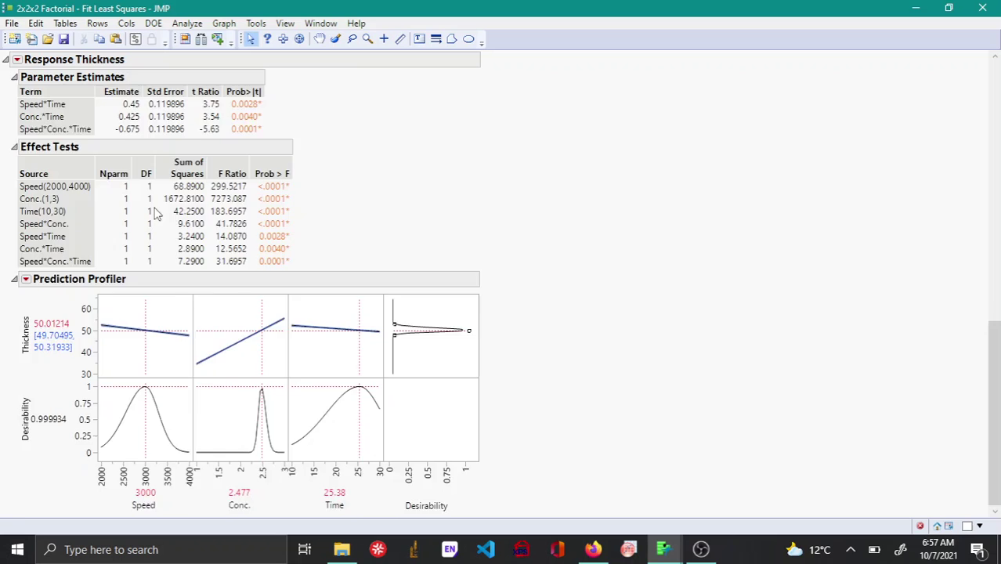
Scroll up and down through the finished Thickness report to review it.
scroll(168, 223, up, 3)
scroll(186, 265, up, 2)
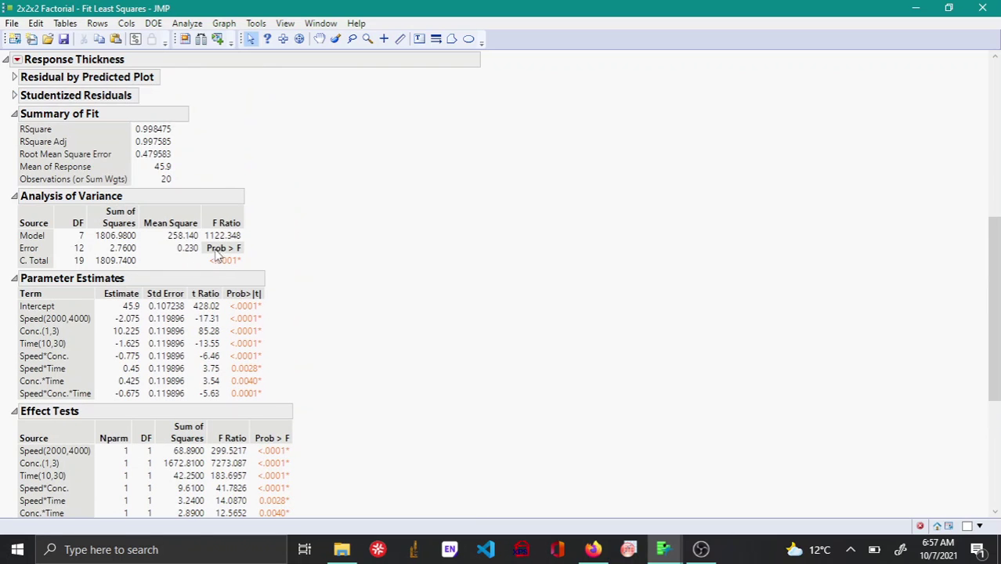
scroll(71, 227, up, 5)
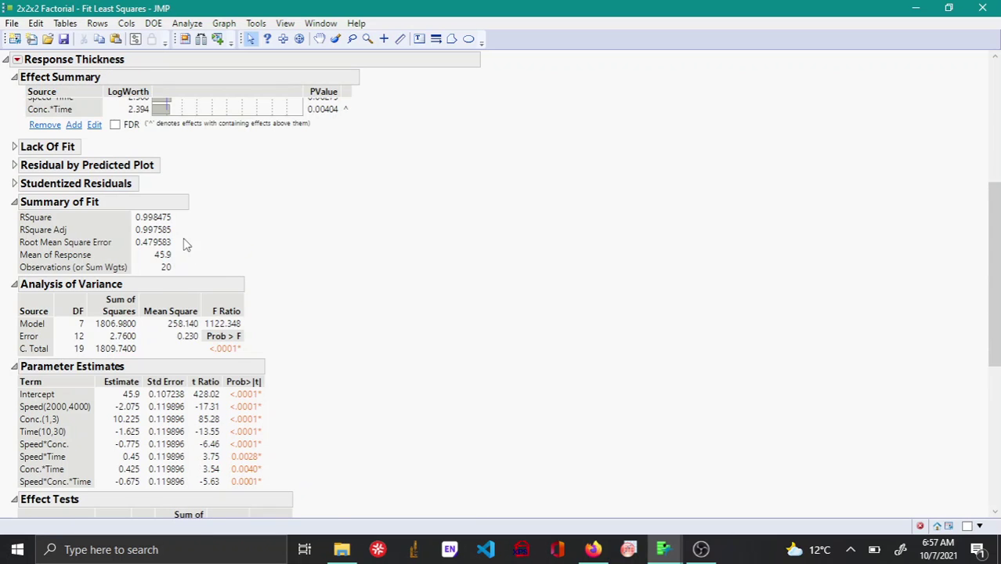
scroll(415, 252, up, 3)
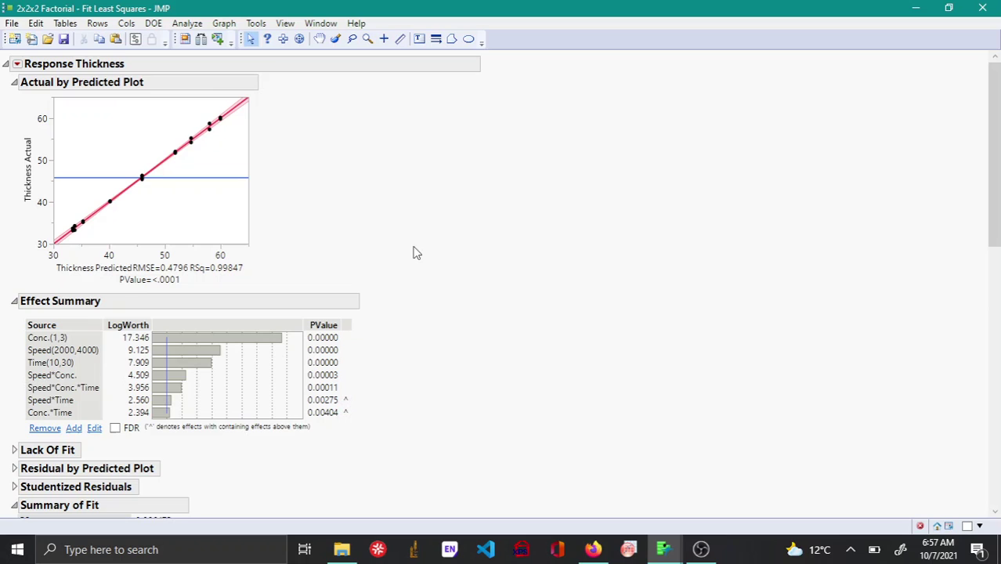
scroll(278, 369, down, 3)
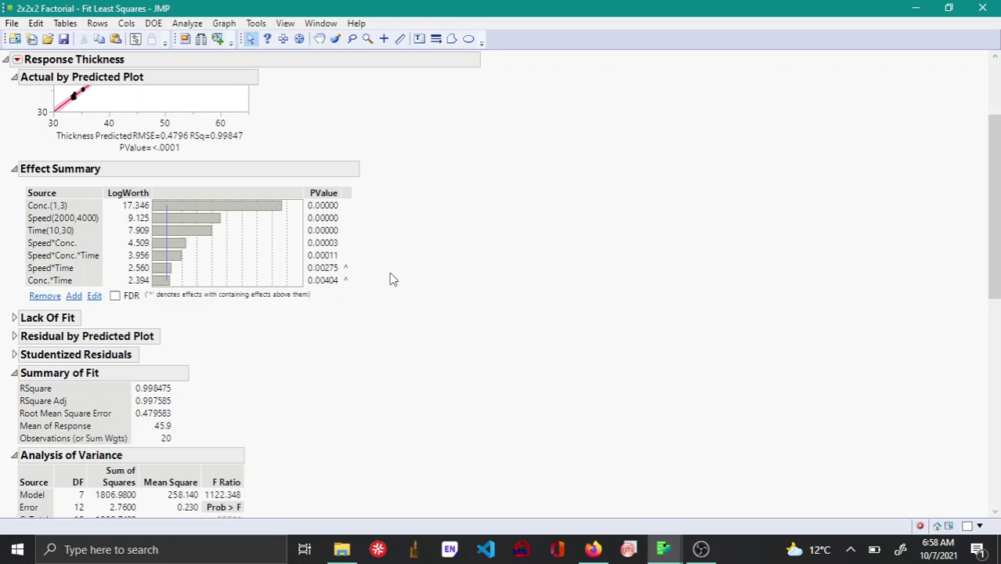
scroll(371, 313, down, 3)
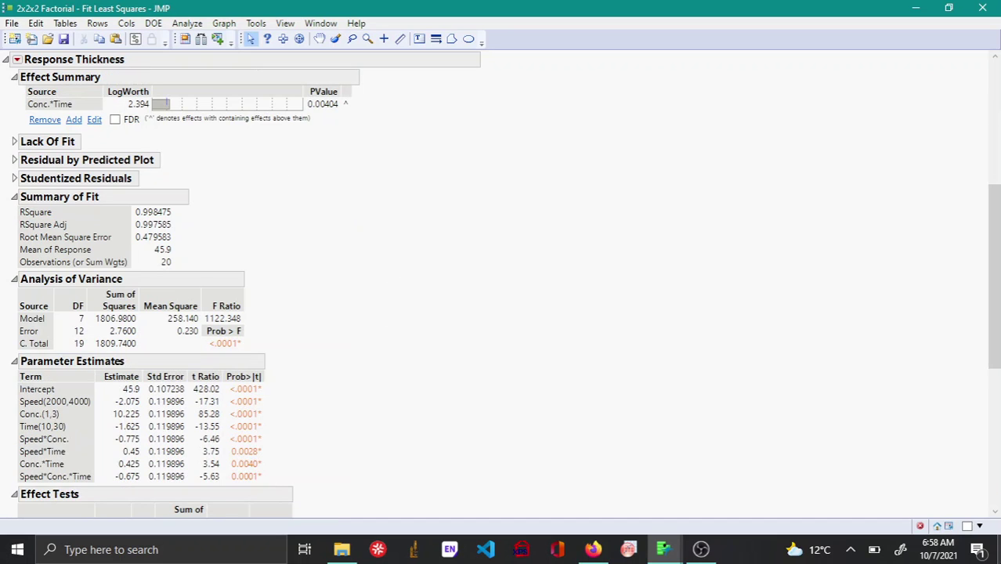
scroll(313, 433, down, 4)
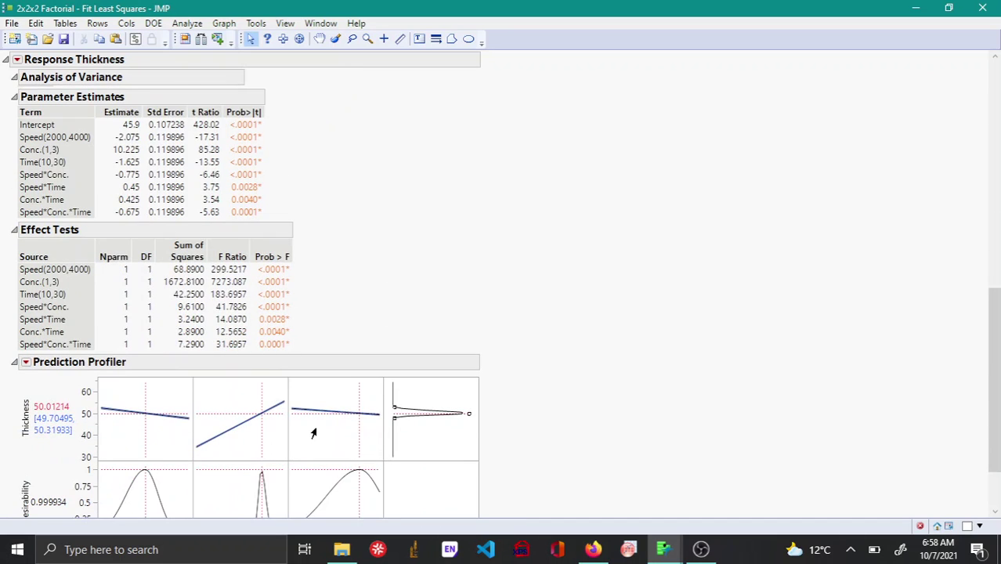
scroll(369, 408, down, 1)
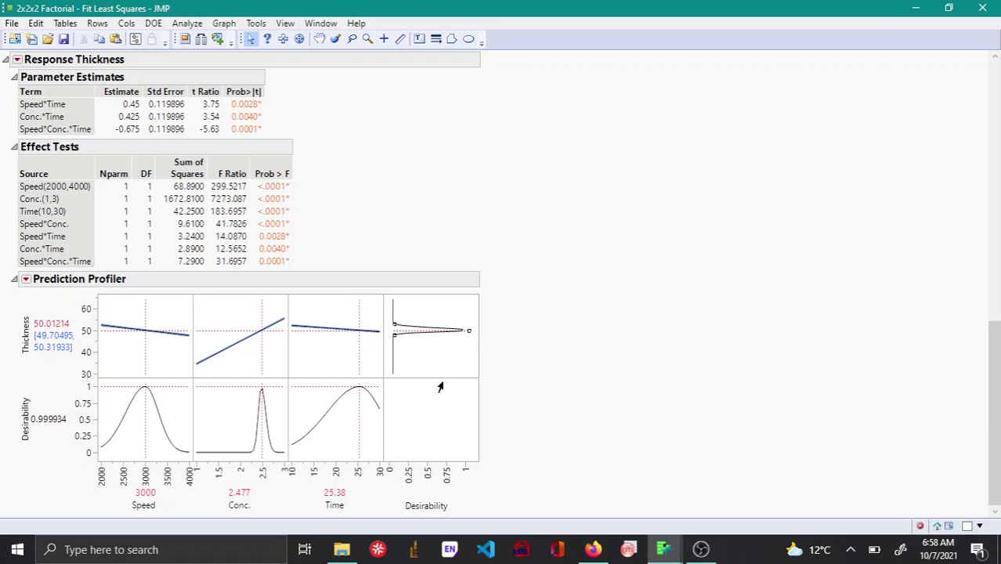
scroll(314, 252, up, 12)
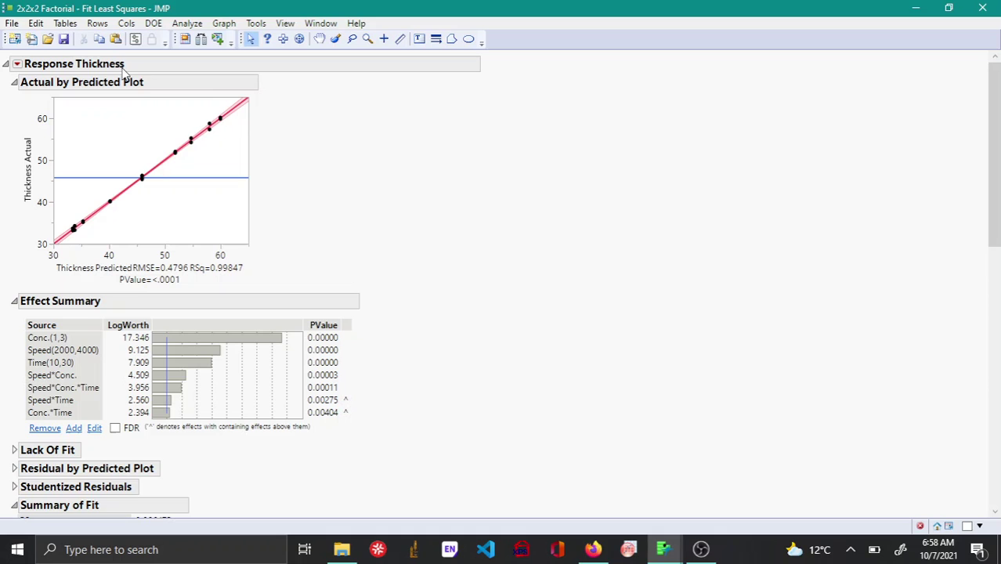
click(989, 9)
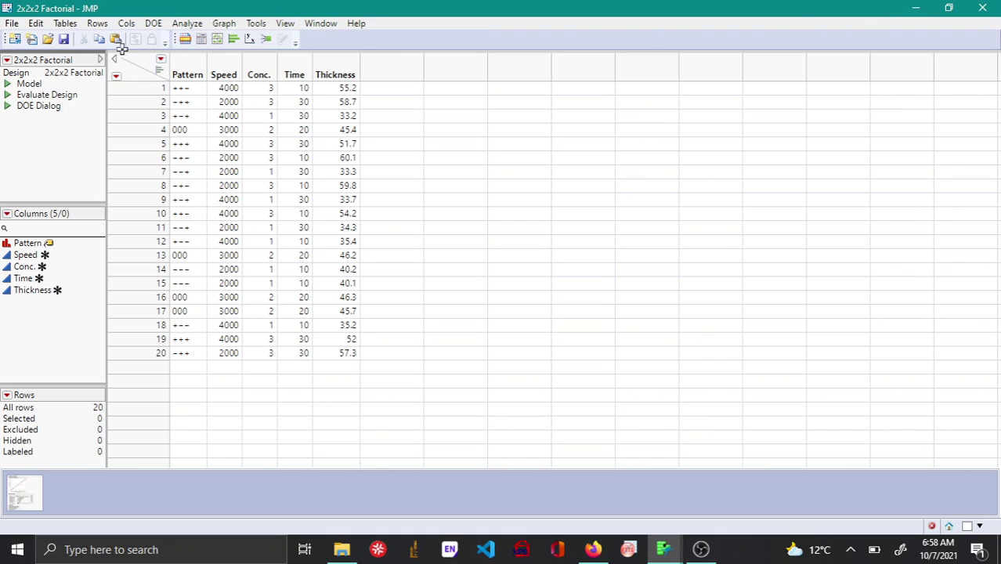
click(9, 95)
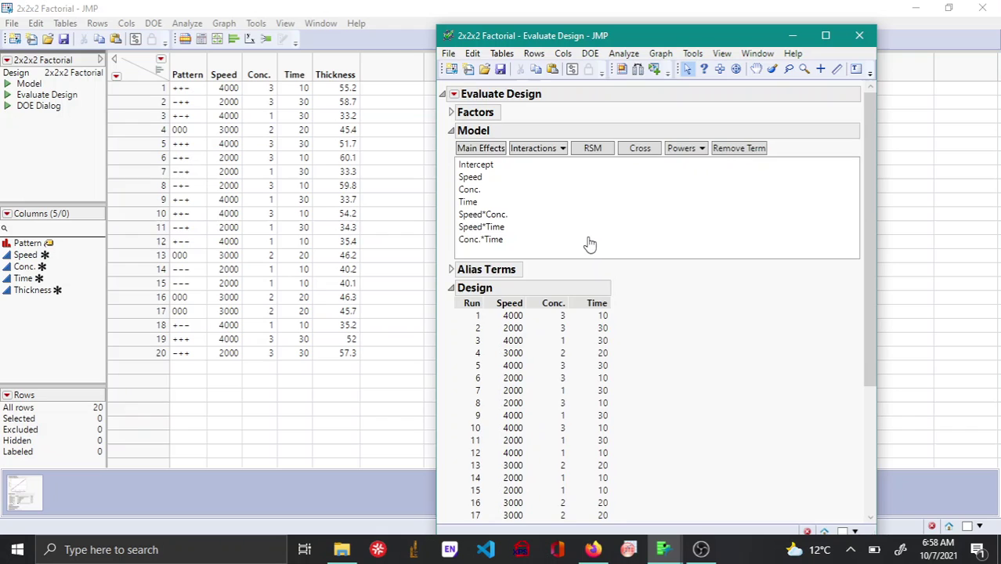
scroll(588, 244, down, 5)
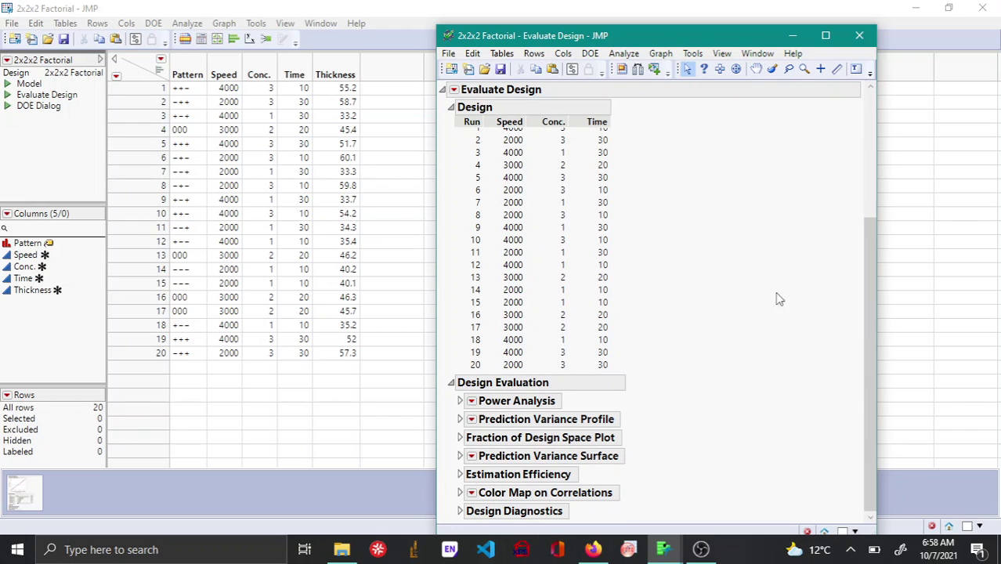
scroll(607, 396, up, 5)
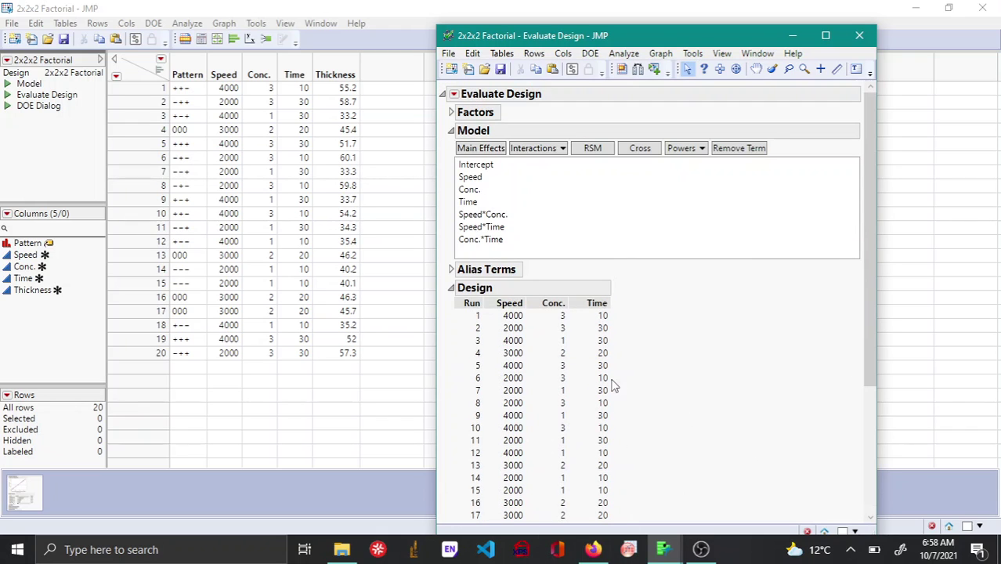
click(860, 35)
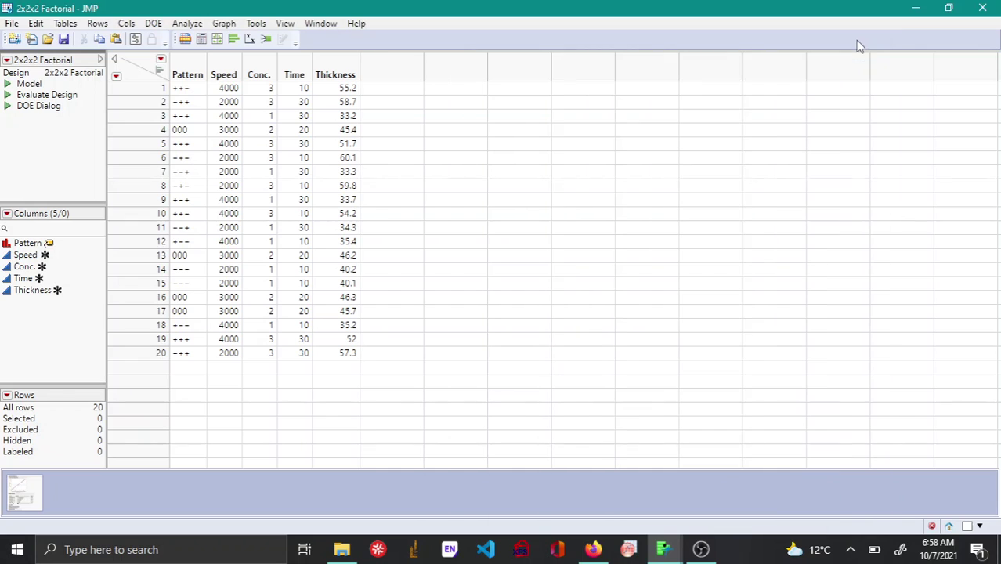
click(7, 106)
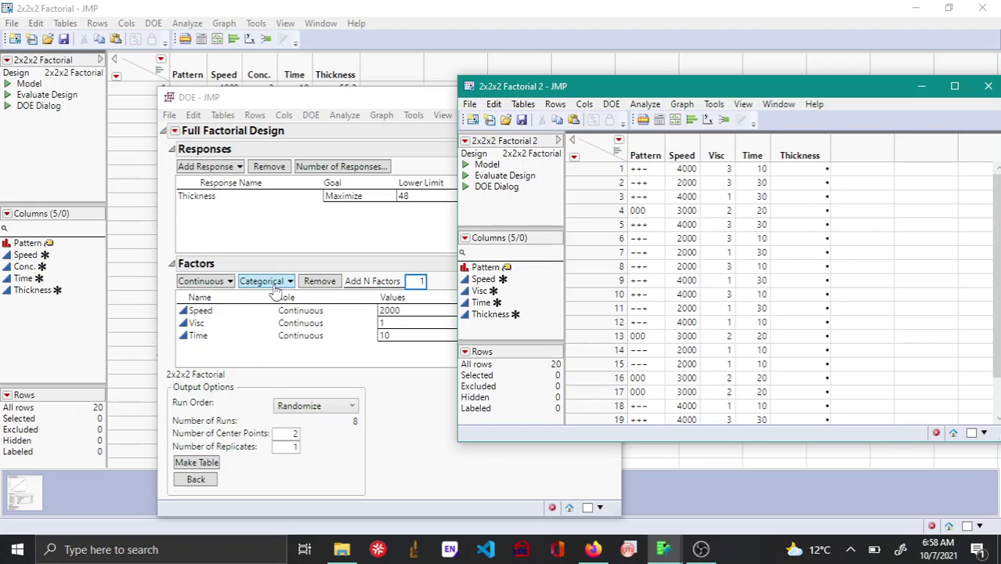
click(988, 86)
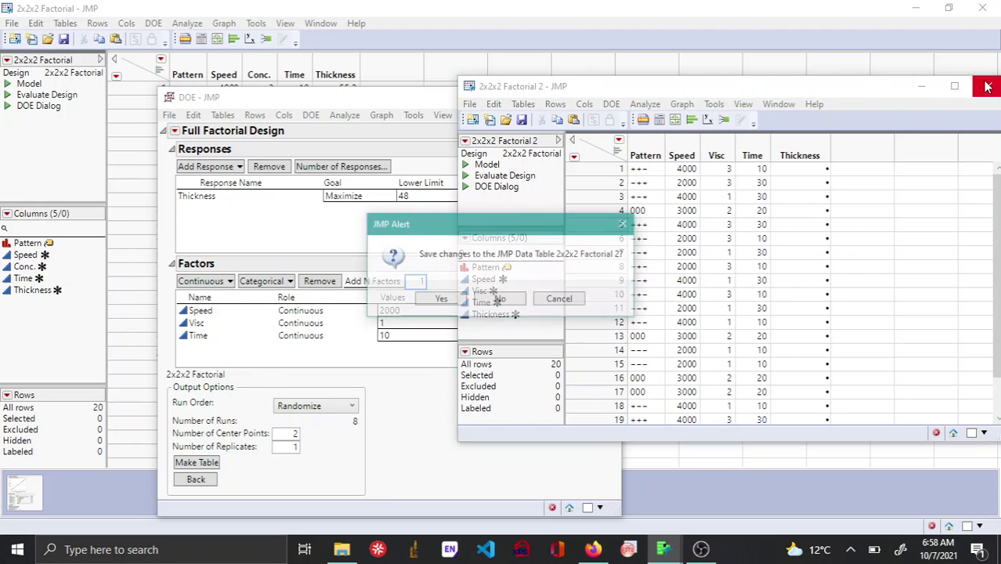
click(502, 298)
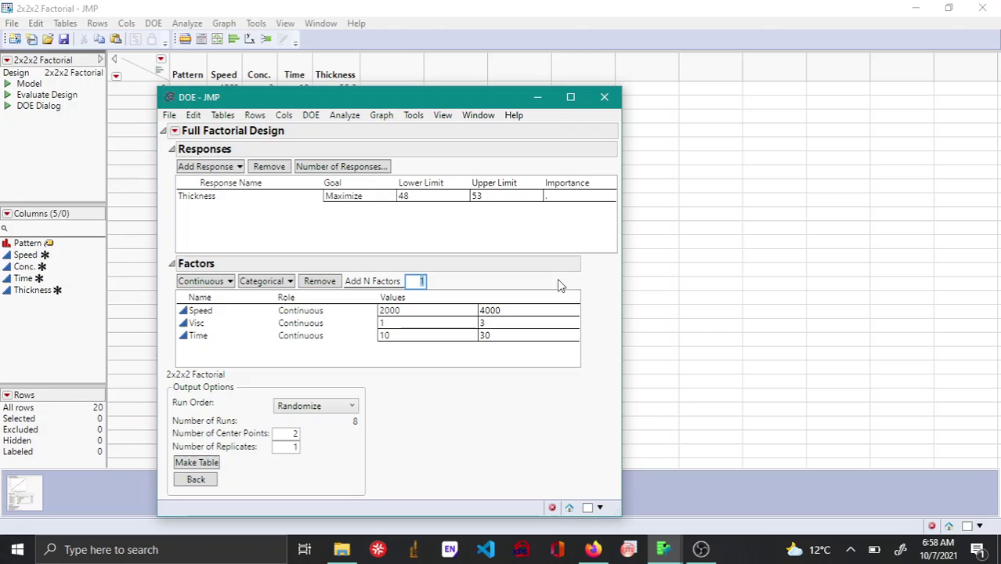
click(604, 96)
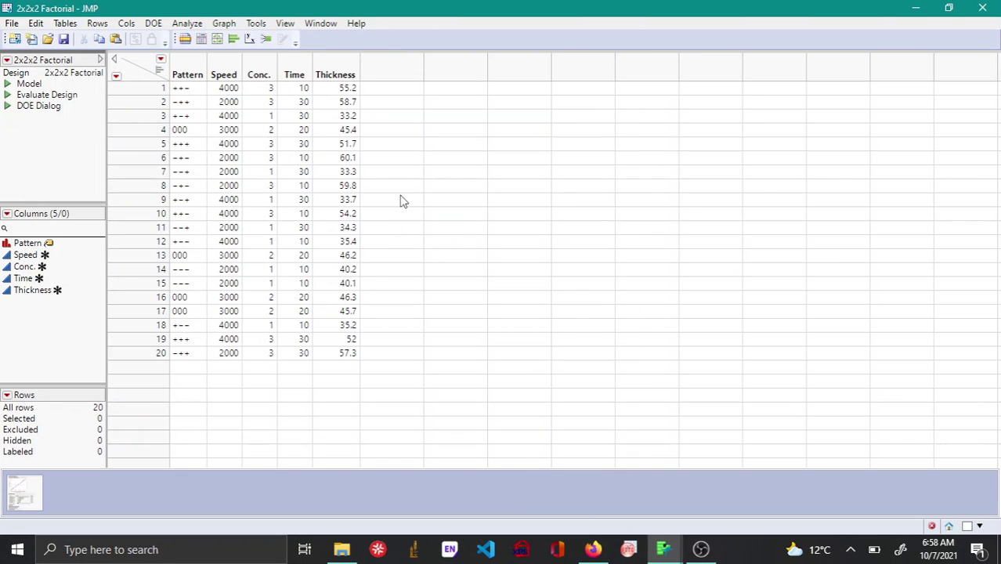